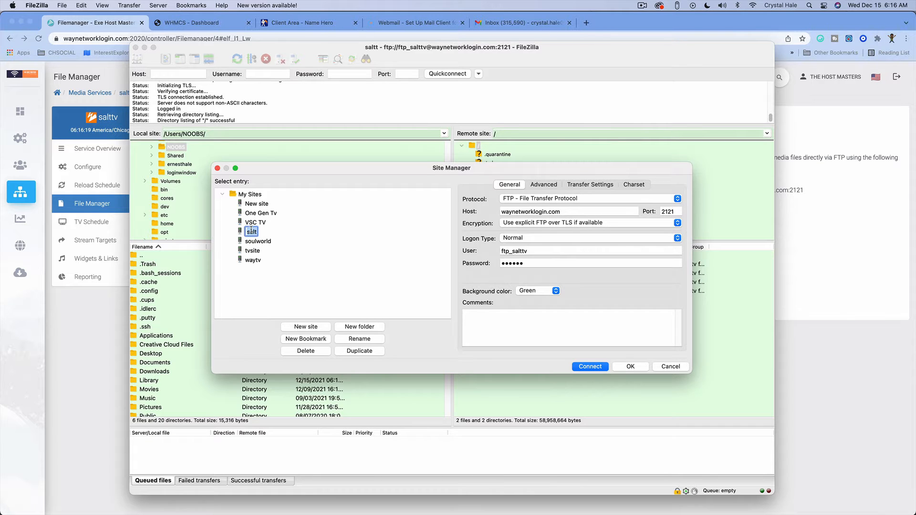
- Rename the saved site to salttv and review its login user, password and transfer settings
{"action": "type", "text": "salttv"}
{"action": "key", "text": "Return"}
{"action": "left_click", "coordinate": [537, 251]}
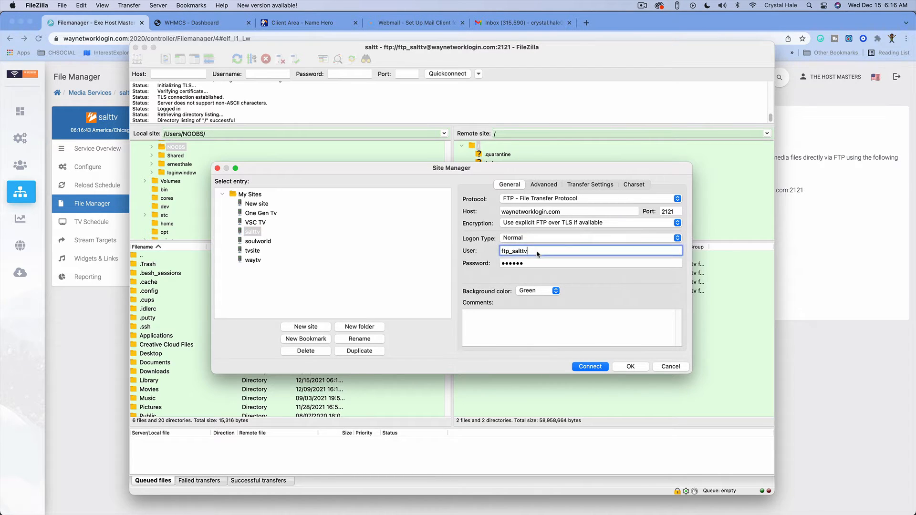
{"action": "left_click", "coordinate": [533, 264]}
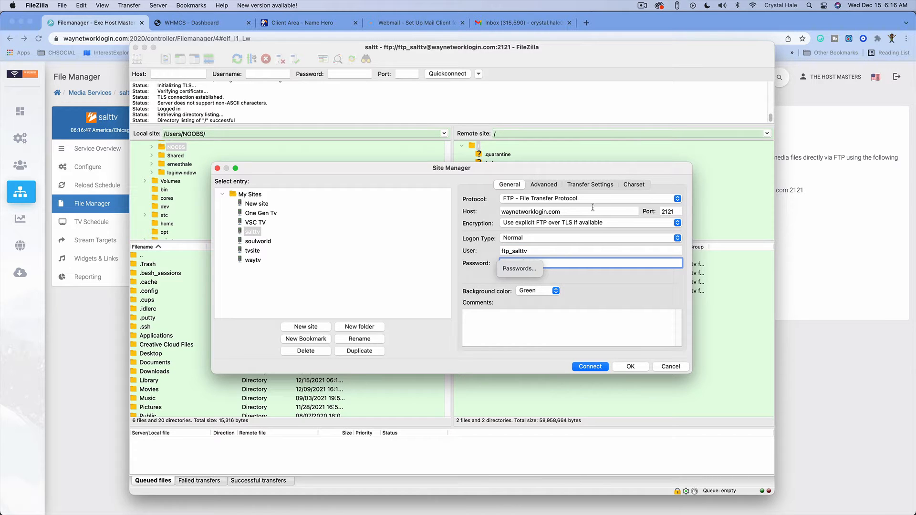
{"action": "left_click", "coordinate": [591, 185]}
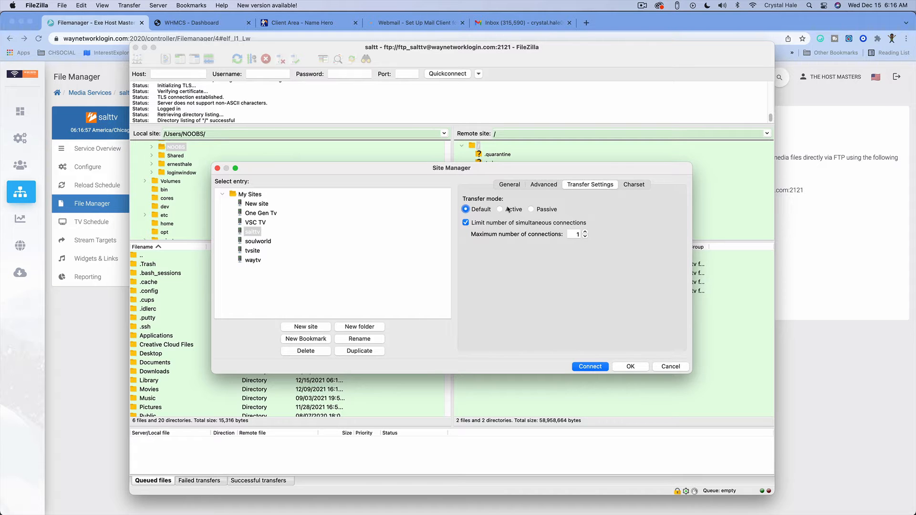
{"action": "left_click", "coordinate": [509, 188]}
- Set the site's background colour to Blue and connect, replacing the existing connection
{"action": "left_click", "coordinate": [557, 292]}
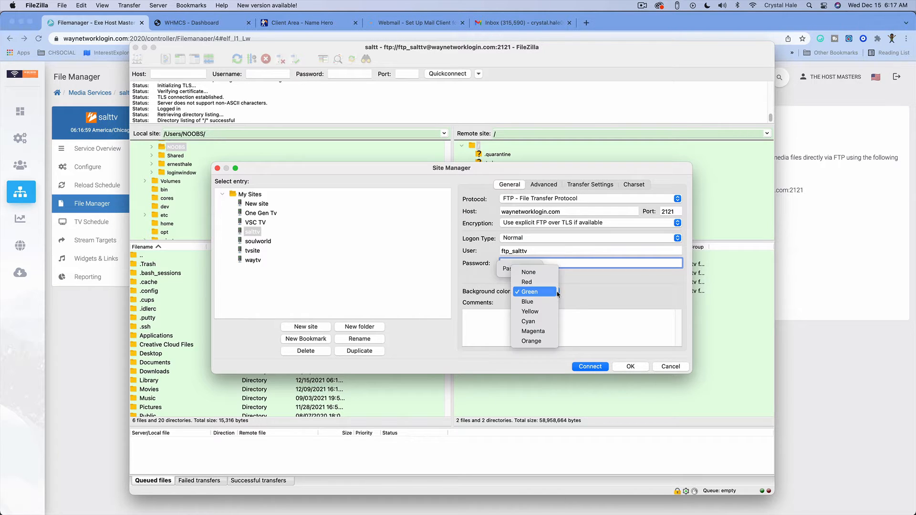
{"action": "left_click", "coordinate": [552, 291]}
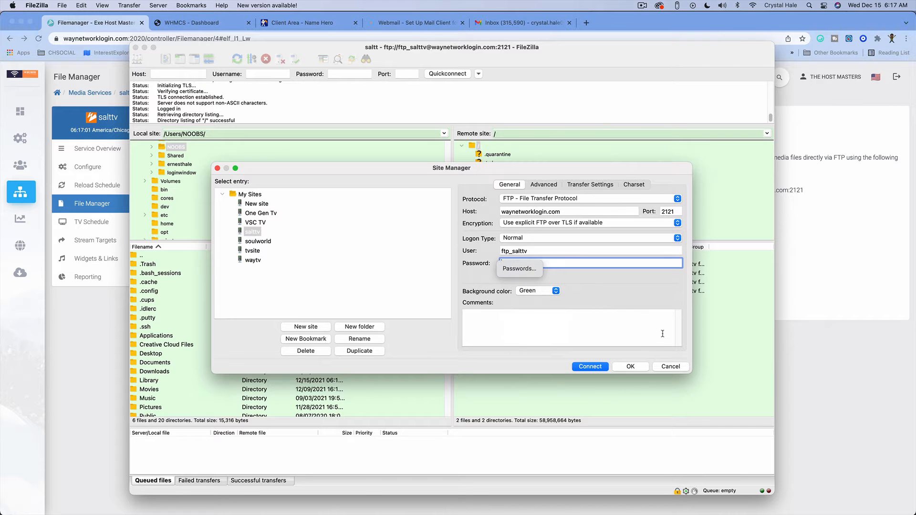
{"action": "left_click", "coordinate": [555, 291]}
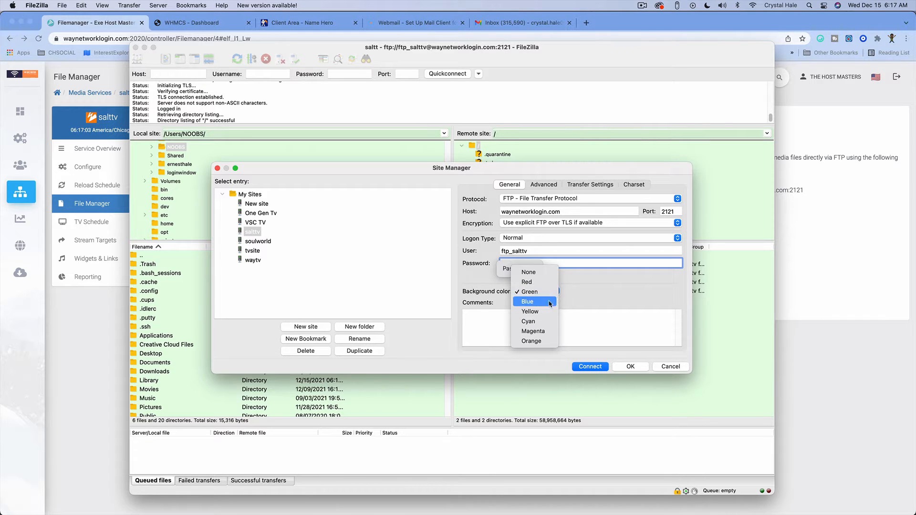
{"action": "left_click", "coordinate": [550, 302]}
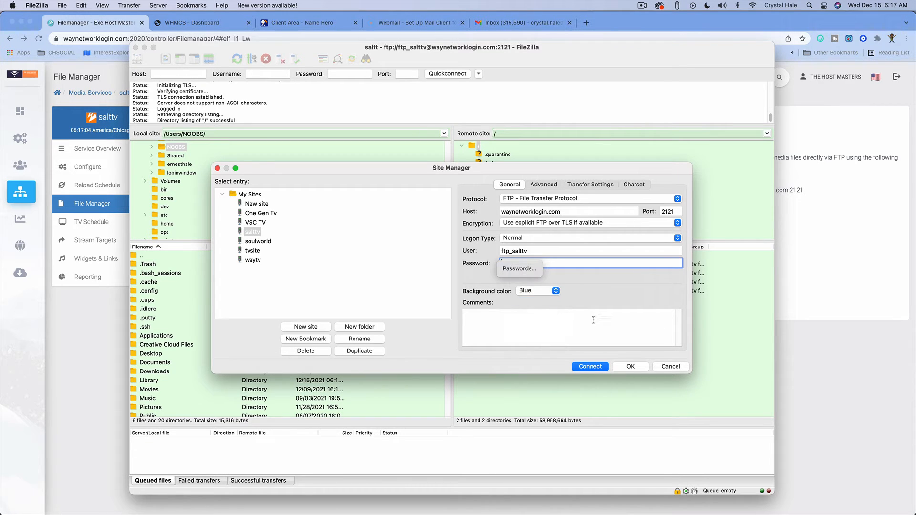
{"action": "left_click", "coordinate": [590, 367]}
{"action": "left_click", "coordinate": [523, 296]}
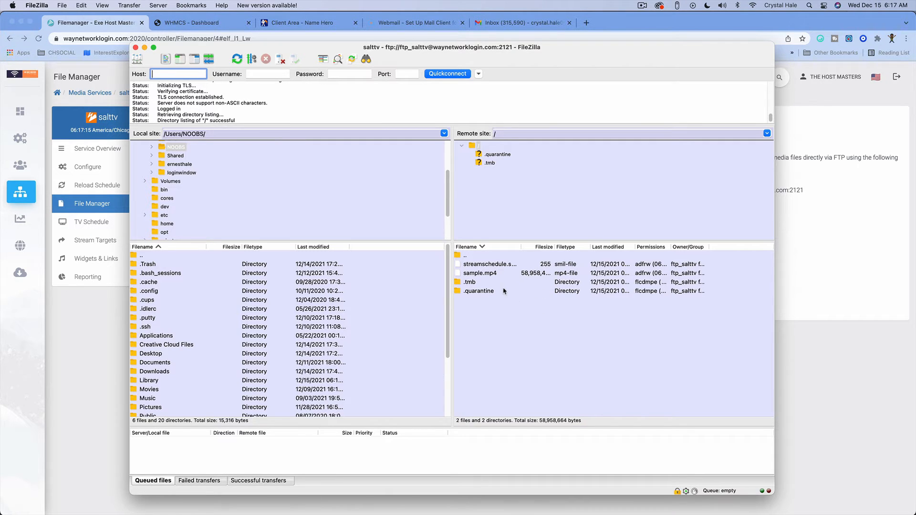
- Select sample.mp4 on the server and open a Finder window of Recents
{"action": "left_click", "coordinate": [493, 272]}
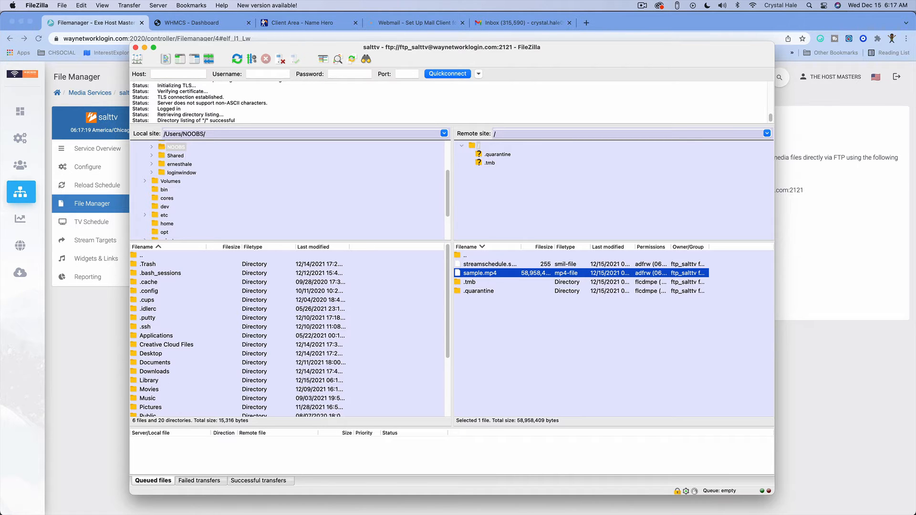
{"action": "mouse_move", "coordinate": [74, 499]}
{"action": "left_click", "coordinate": [32, 500]}
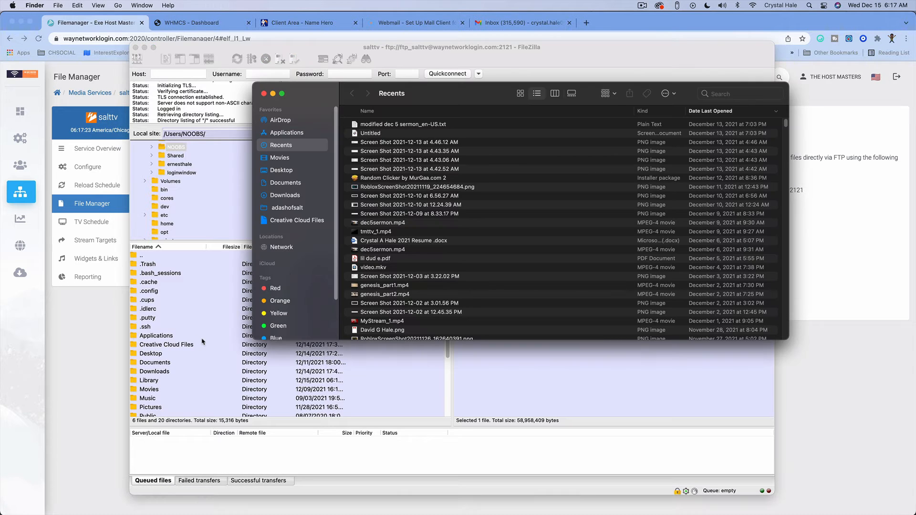
- Navigate Finder to Desktop > Chsocial > saltt
{"action": "left_click", "coordinate": [282, 170]}
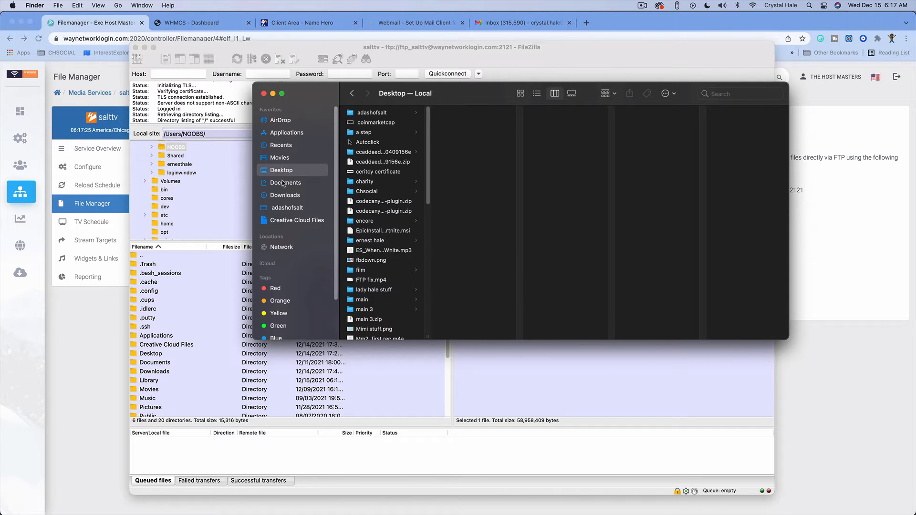
{"action": "left_click", "coordinate": [380, 191]}
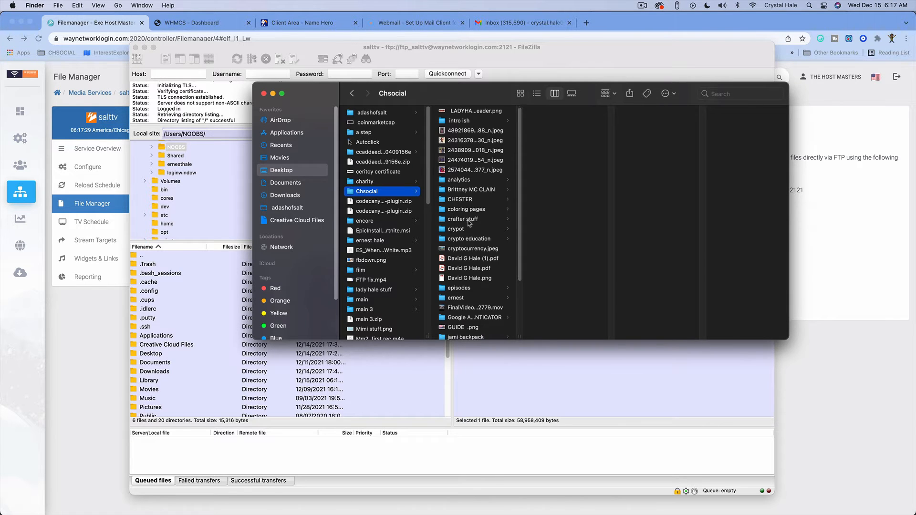
{"action": "scroll", "coordinate": [469, 223], "scroll_direction": "down", "scroll_amount": 4}
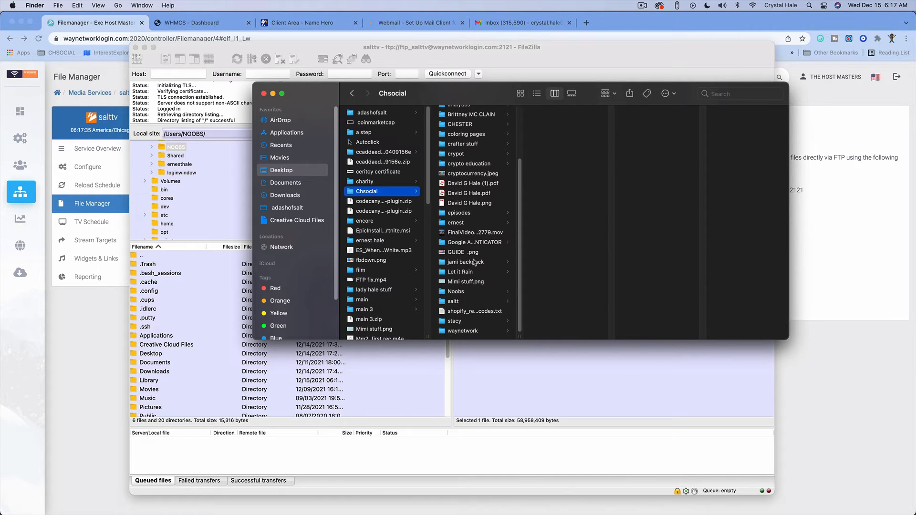
{"action": "left_click", "coordinate": [473, 302]}
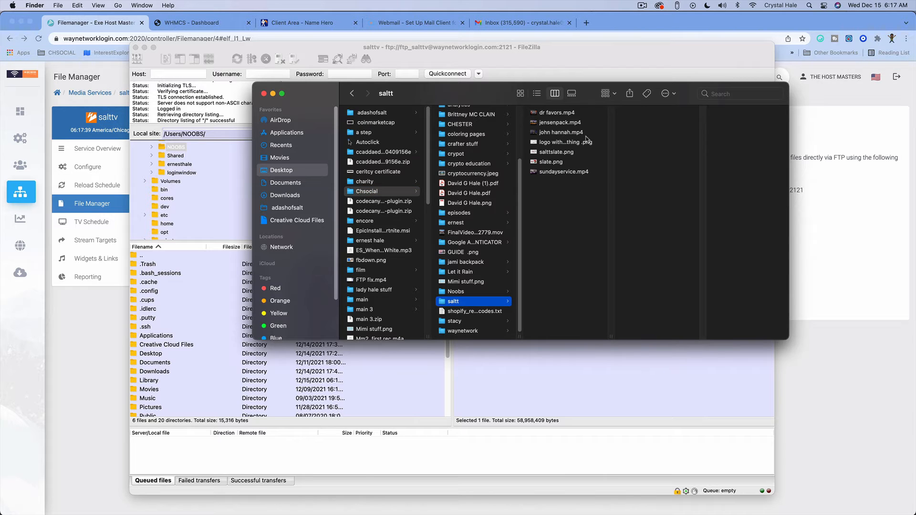
{"action": "left_click", "coordinate": [576, 115]}
{"action": "left_click", "coordinate": [577, 116]}
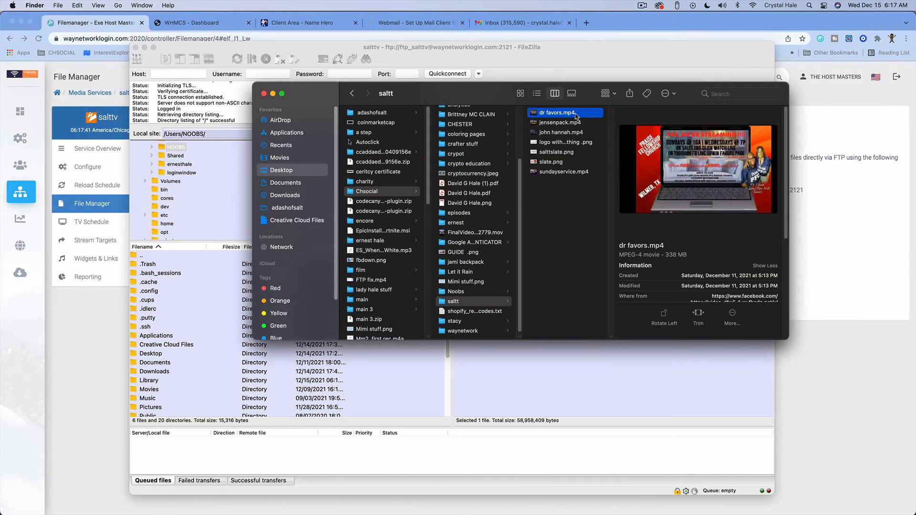
{"action": "left_click", "coordinate": [565, 124], "text": "shift"}
{"action": "left_click", "coordinate": [567, 132], "text": "shift"}
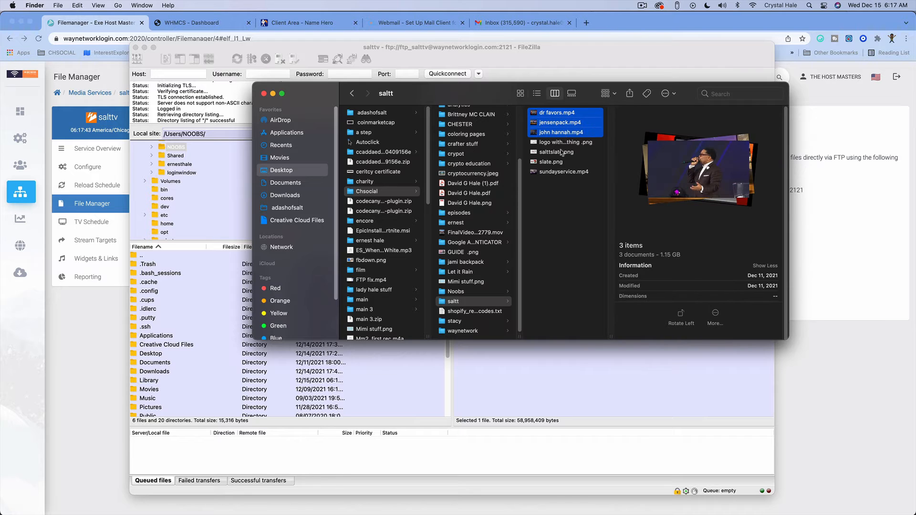
{"action": "left_click", "coordinate": [556, 173], "text": "super"}
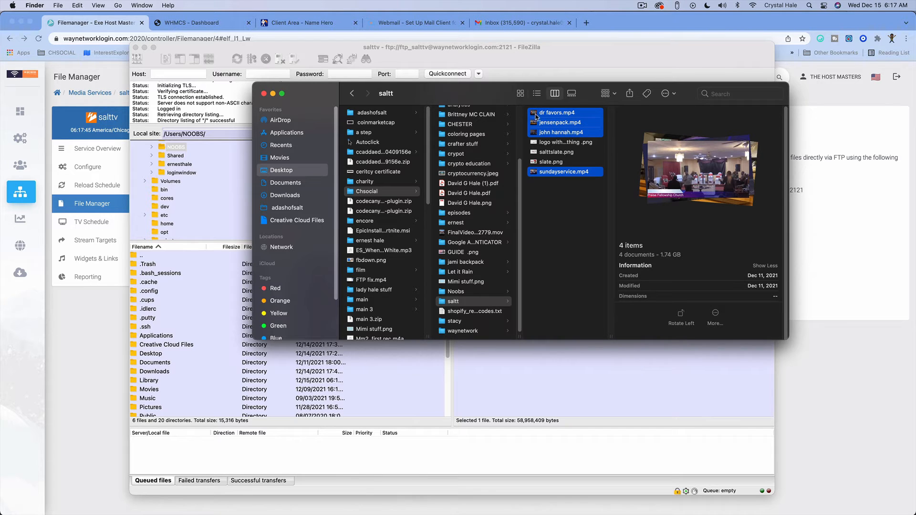
{"action": "left_click_drag", "start_coordinate": [537, 113], "coordinate": [434, 315]}
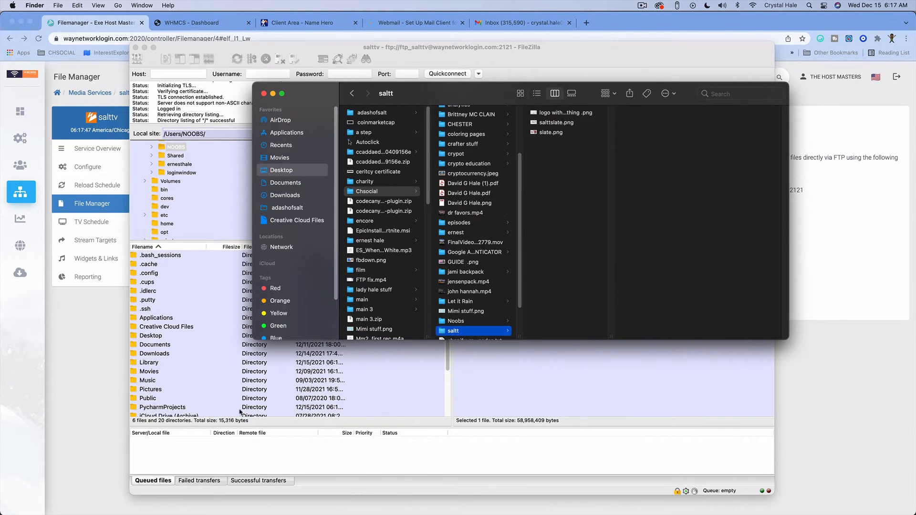
{"action": "left_click_drag", "start_coordinate": [240, 412], "coordinate": [146, 454]}
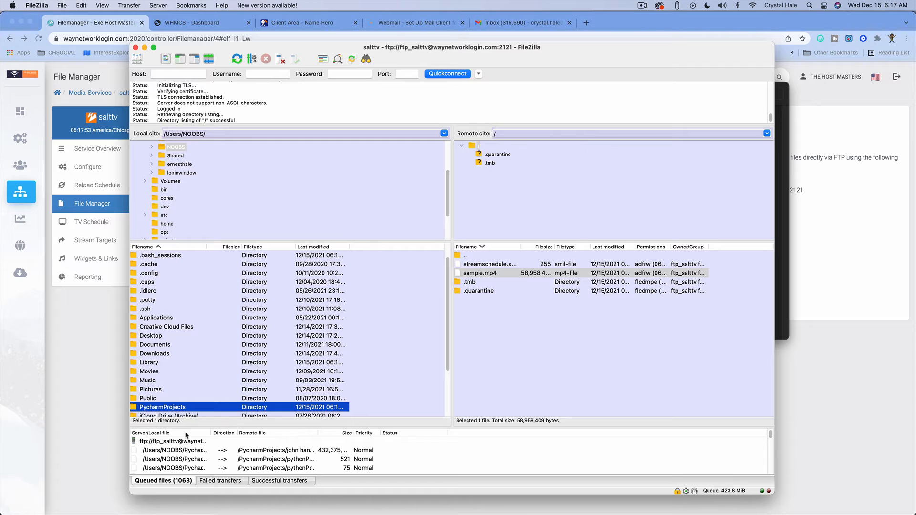
- Start processing the FileZilla upload queue and reposition the window while uploads run
{"action": "right_click", "coordinate": [163, 442]}
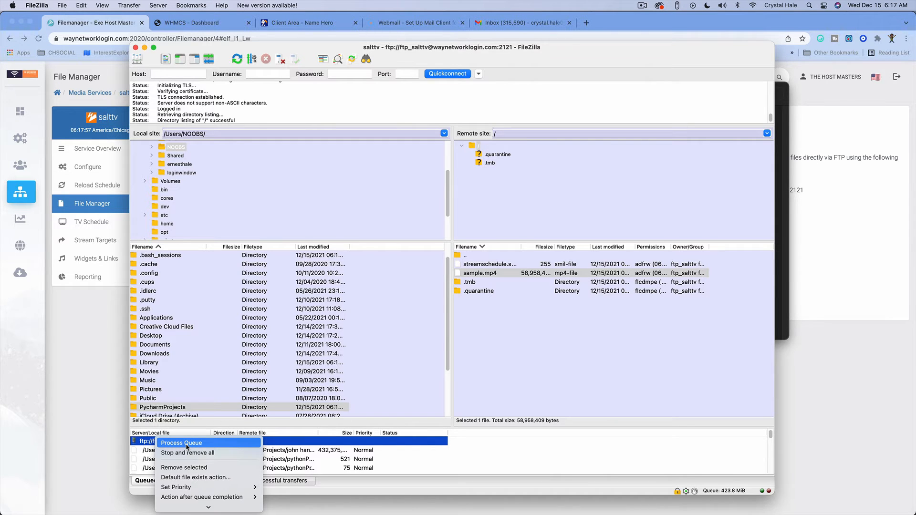
{"action": "left_click", "coordinate": [181, 443]}
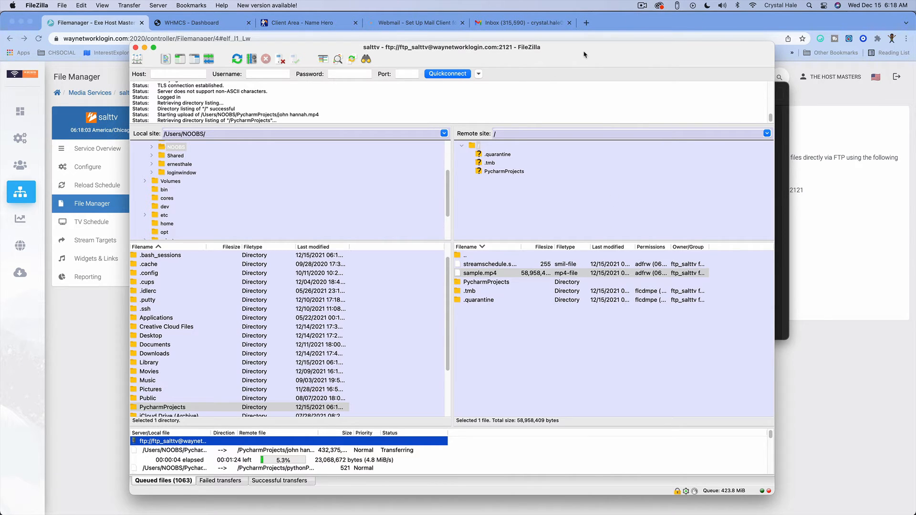
{"action": "left_click_drag", "start_coordinate": [583, 54], "coordinate": [573, 32]}
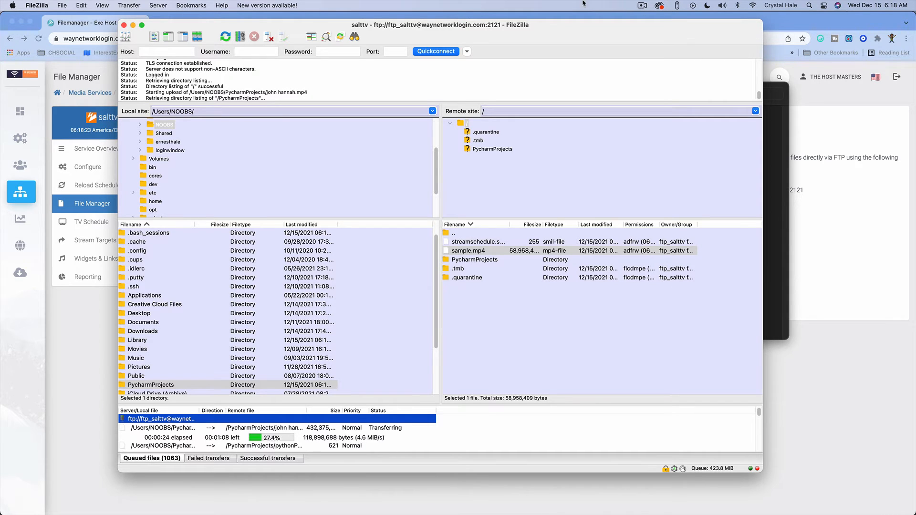
{"action": "left_click", "coordinate": [642, 5]}
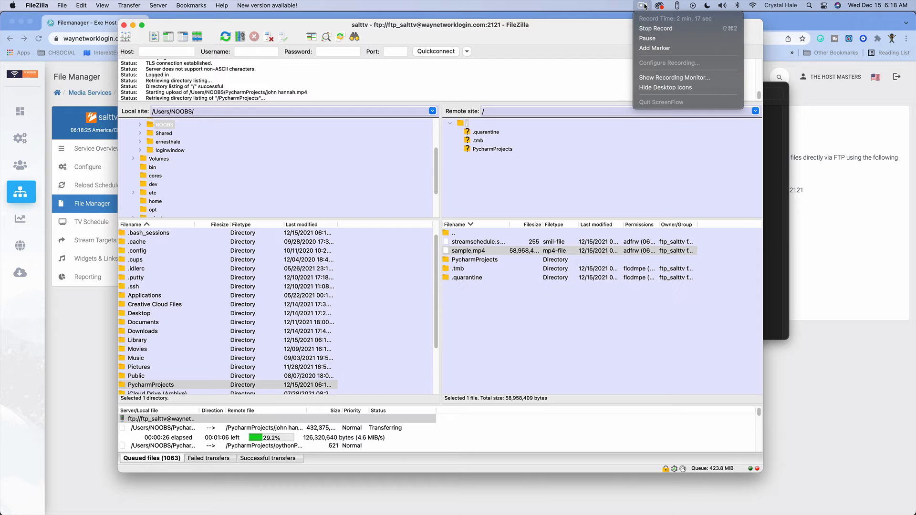
{"action": "left_click", "coordinate": [649, 38]}
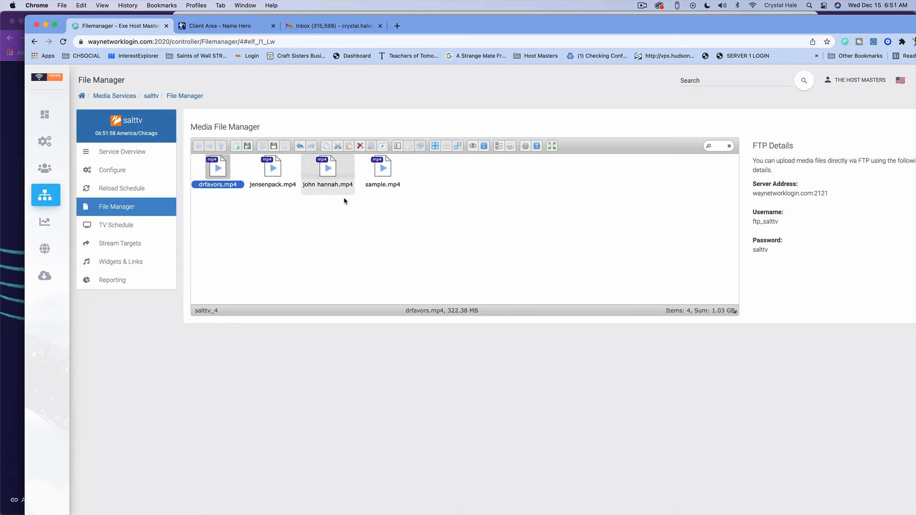
- Refresh the Media File Manager to list the new videos, then go to TV Schedule
{"action": "left_click", "coordinate": [63, 42]}
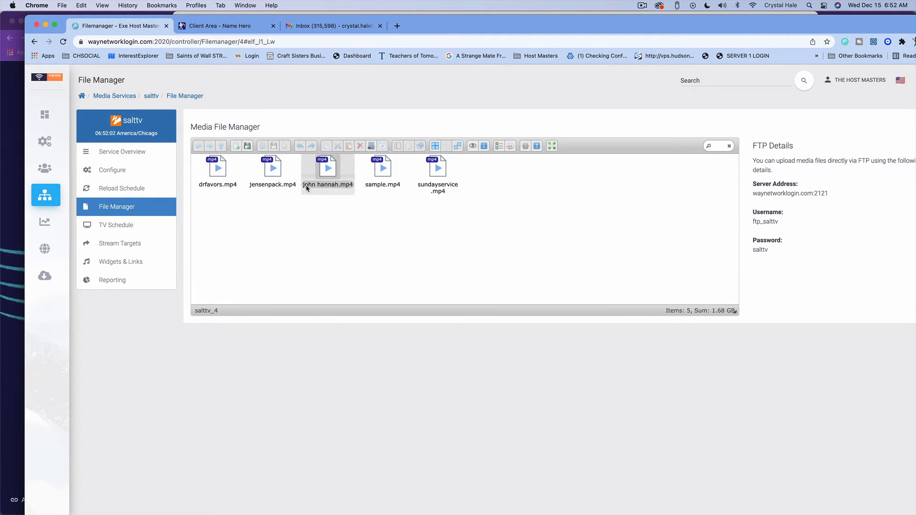
{"action": "left_click", "coordinate": [231, 188]}
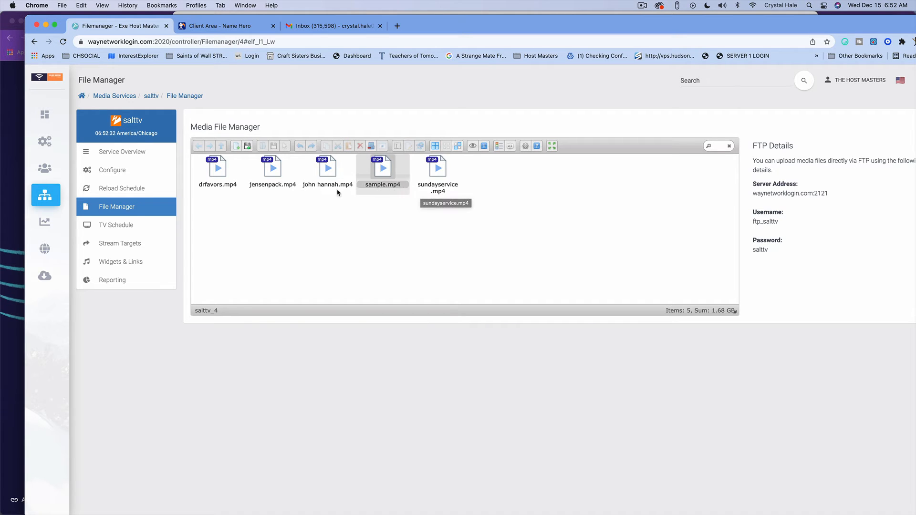
{"action": "left_click", "coordinate": [115, 225]}
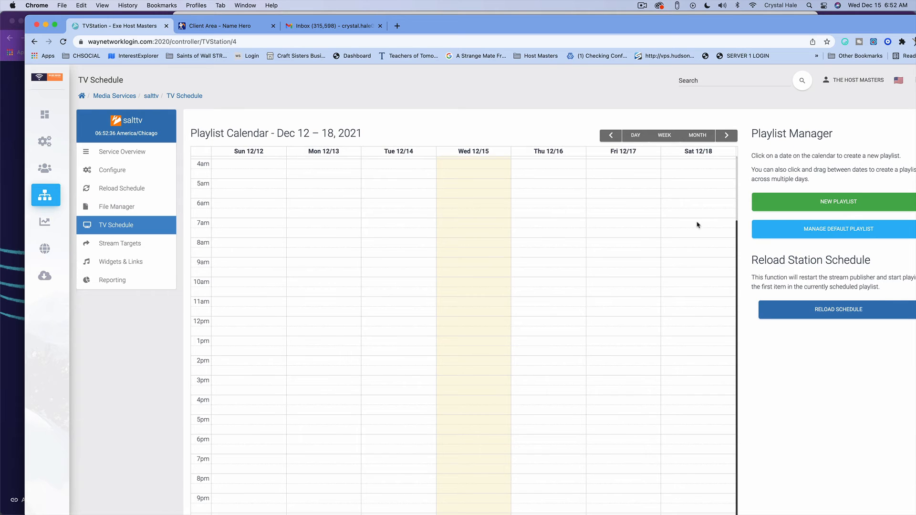
{"action": "left_click", "coordinate": [812, 230]}
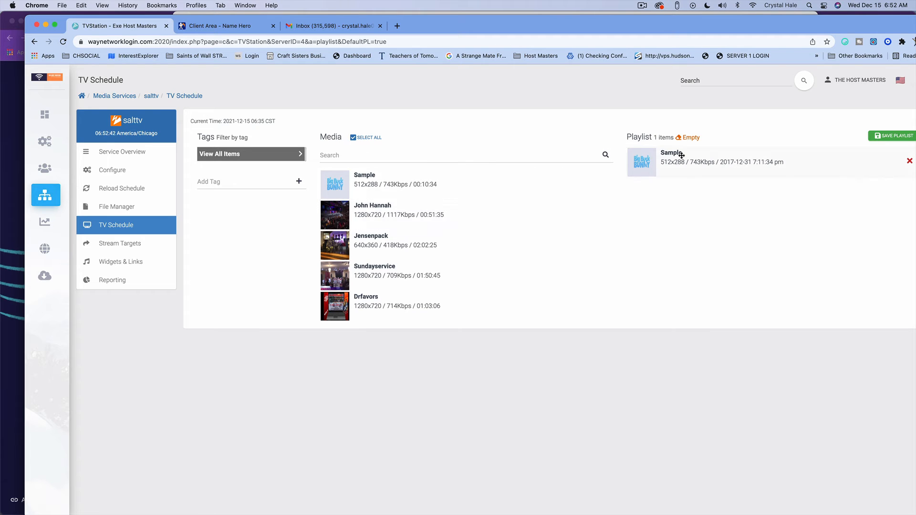
{"action": "left_click", "coordinate": [910, 161]}
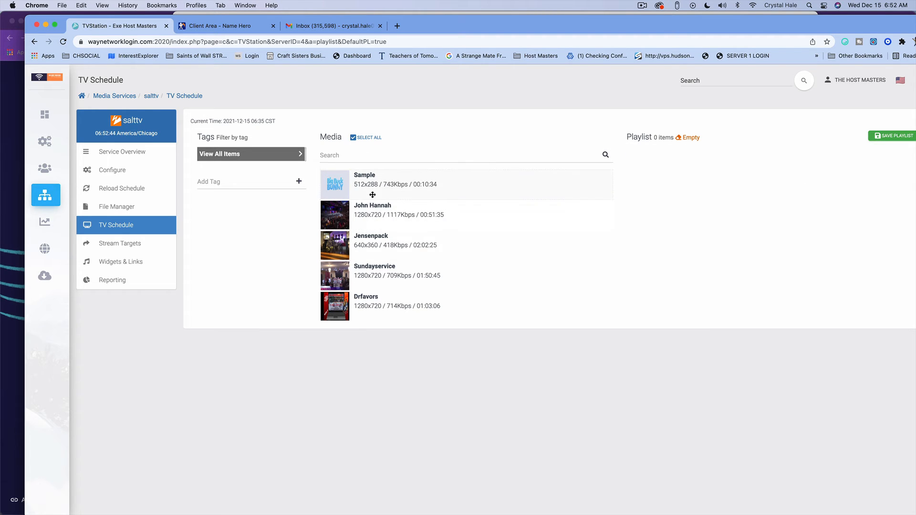
{"action": "left_click_drag", "start_coordinate": [339, 212], "coordinate": [630, 172]}
{"action": "left_click_drag", "start_coordinate": [345, 241], "coordinate": [651, 191]}
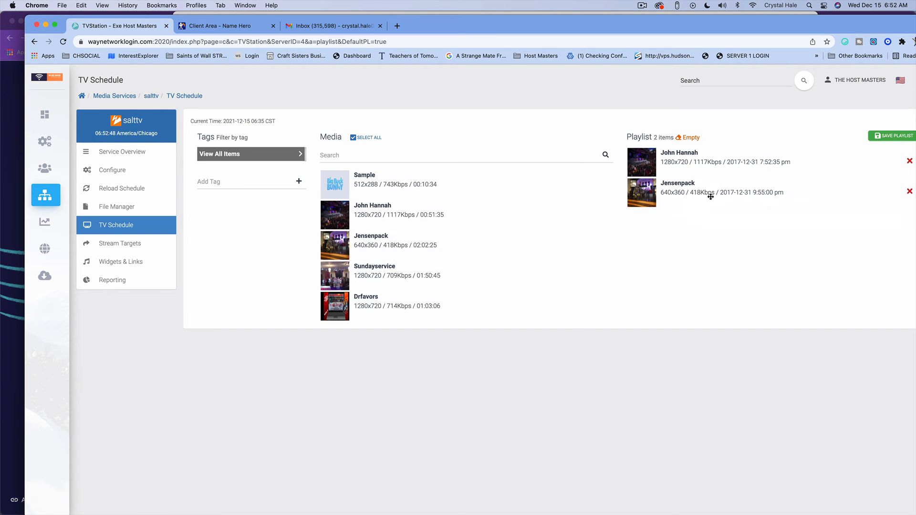
{"action": "left_click_drag", "start_coordinate": [348, 282], "coordinate": [806, 257]}
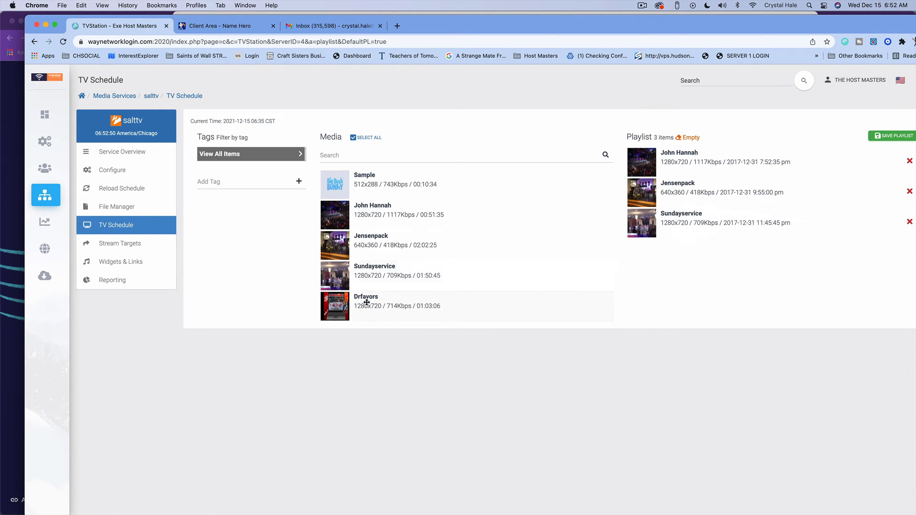
{"action": "left_click_drag", "start_coordinate": [341, 303], "coordinate": [696, 203]}
- Move Sundayservice to the top of the playlist and save it
{"action": "left_click_drag", "start_coordinate": [657, 256], "coordinate": [668, 170]}
{"action": "left_click", "coordinate": [913, 134]}
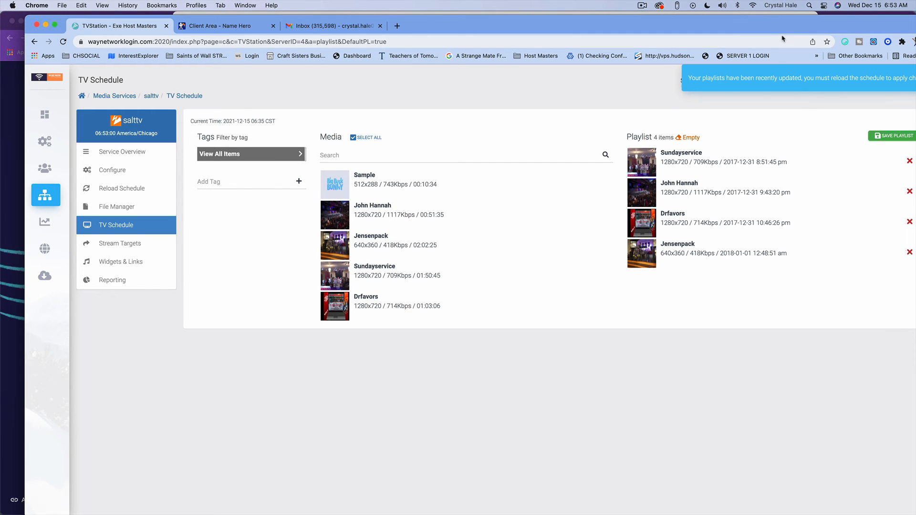
{"action": "left_click_drag", "start_coordinate": [782, 31], "coordinate": [742, 32]}
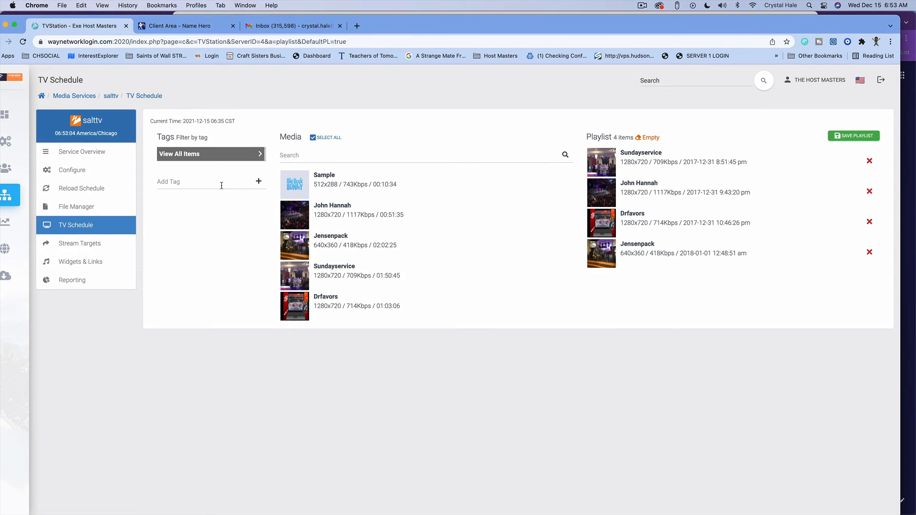
- Reload the station schedule from TV Schedule, then go to the Service Overview
{"action": "left_click", "coordinate": [60, 231]}
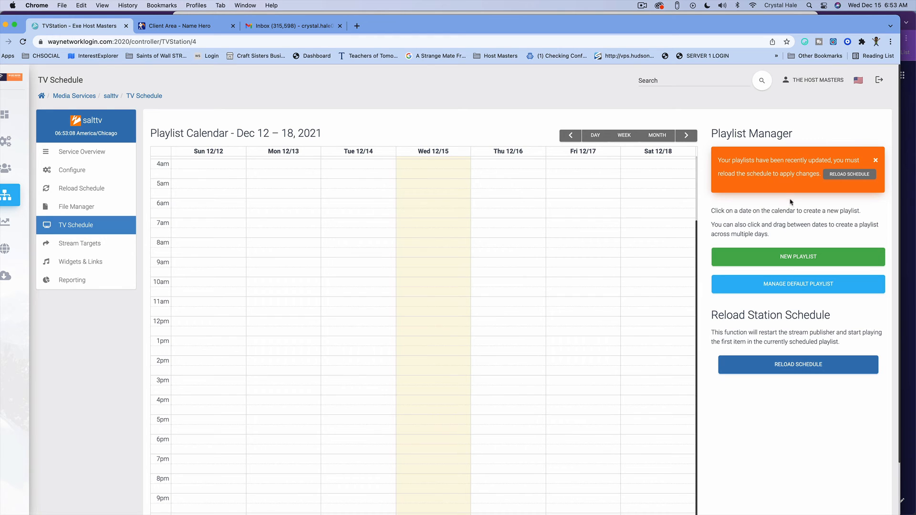
{"action": "left_click", "coordinate": [844, 176]}
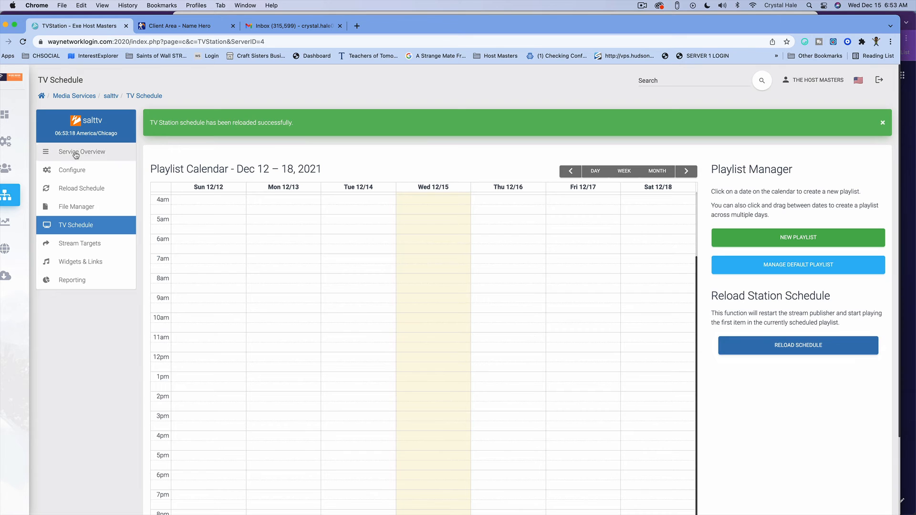
{"action": "mouse_move", "coordinate": [81, 153]}
{"action": "left_mouse_down"}
{"action": "mouse_move", "coordinate": [82, 170]}
{"action": "mouse_move", "coordinate": [80, 152]}
{"action": "left_mouse_up"}
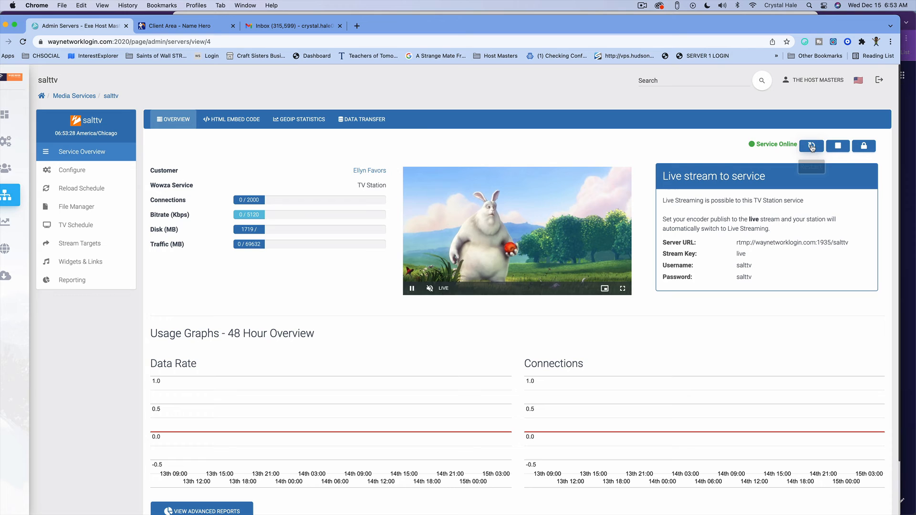
- Restart the stream service and refresh to watch the live Praise Fellowship Church feed
{"action": "left_click", "coordinate": [812, 146]}
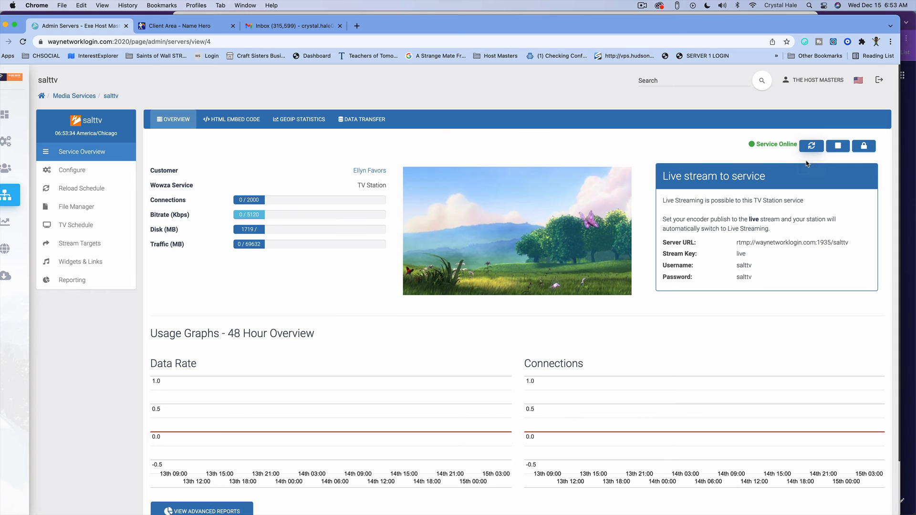
{"action": "left_click", "coordinate": [26, 45]}
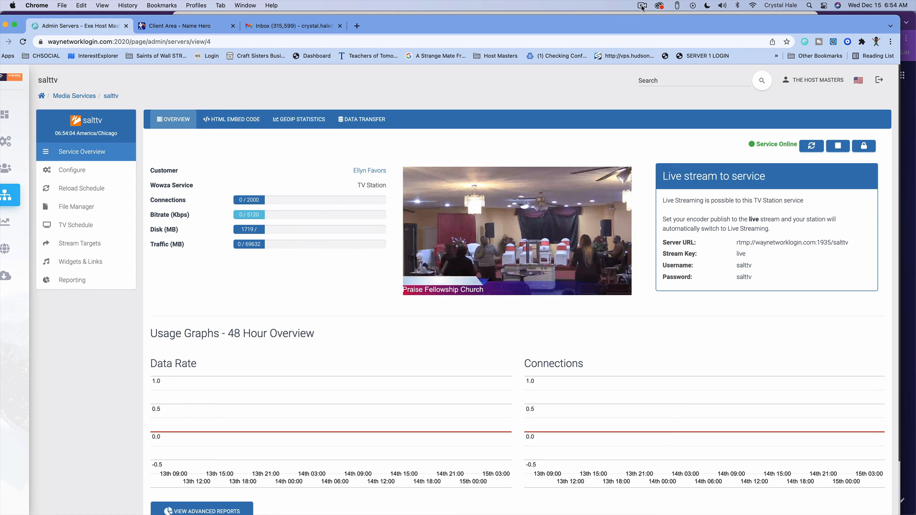
{"action": "mouse_move", "coordinate": [430, 289]}
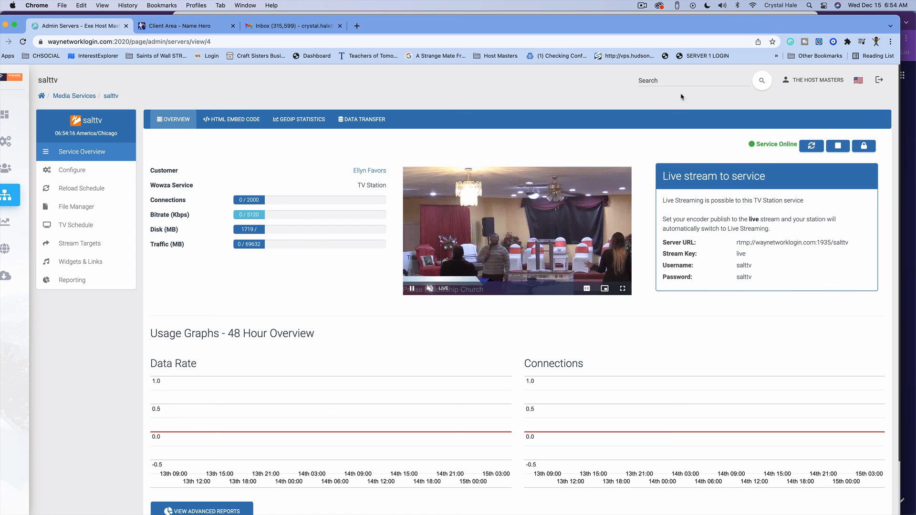
{"action": "left_click", "coordinate": [642, 6]}
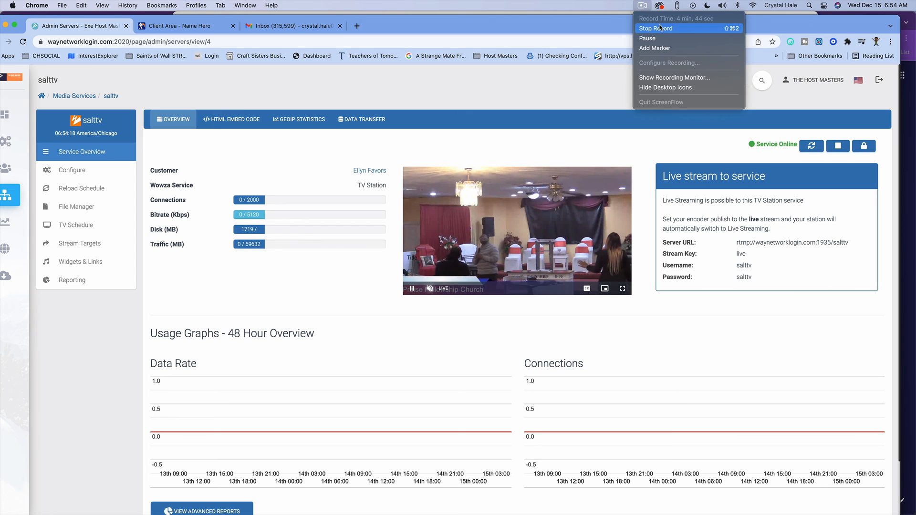